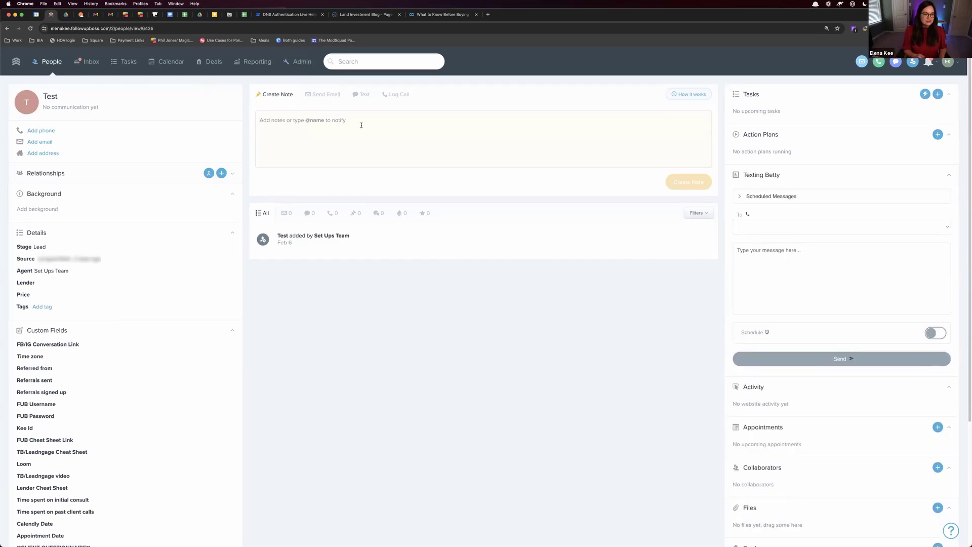
- Create and save the tags 4 bedroom, 3 bathroom, office and pool on the Test lead
click(42, 307)
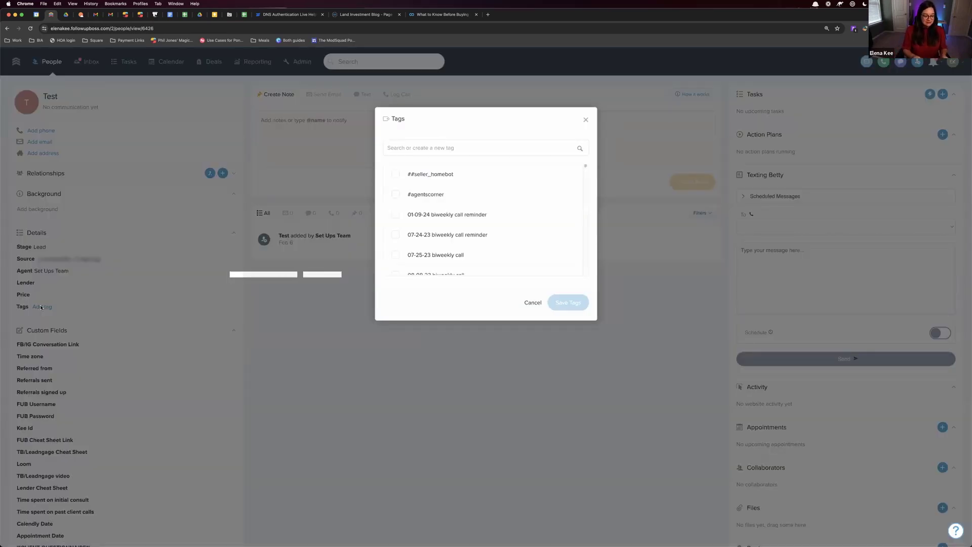
text(4 bedroom)
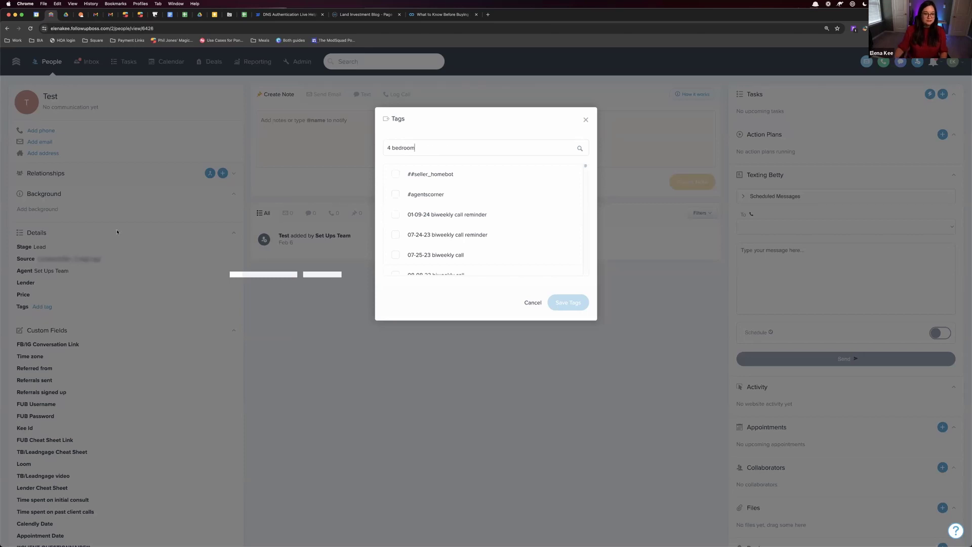
click(423, 173)
key(super+a)
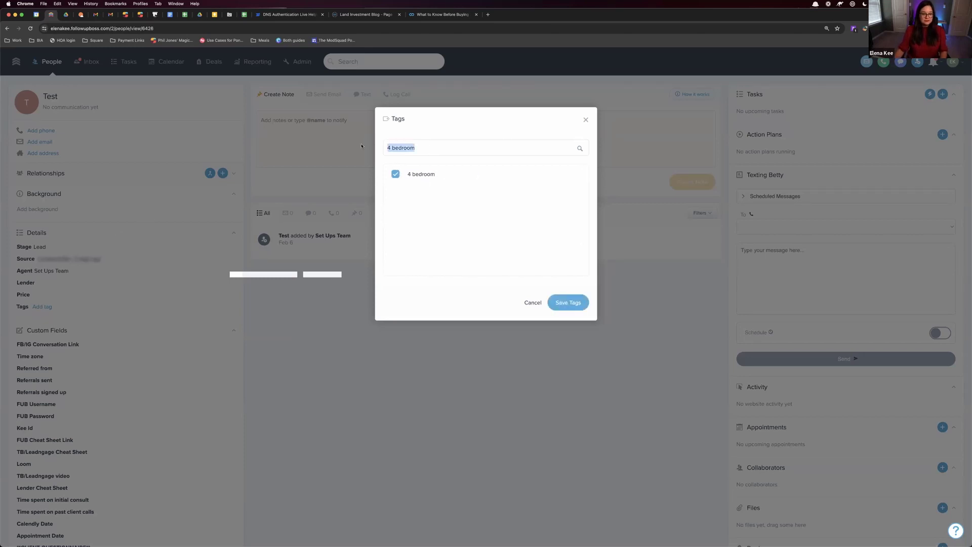
text(3 bathro)
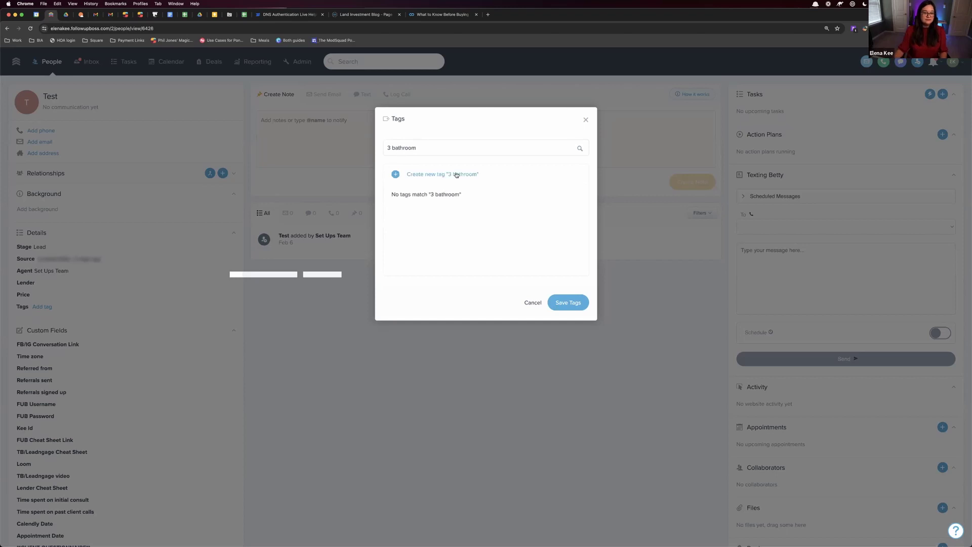
text(om)
click(445, 173)
key(super+a)
text(office)
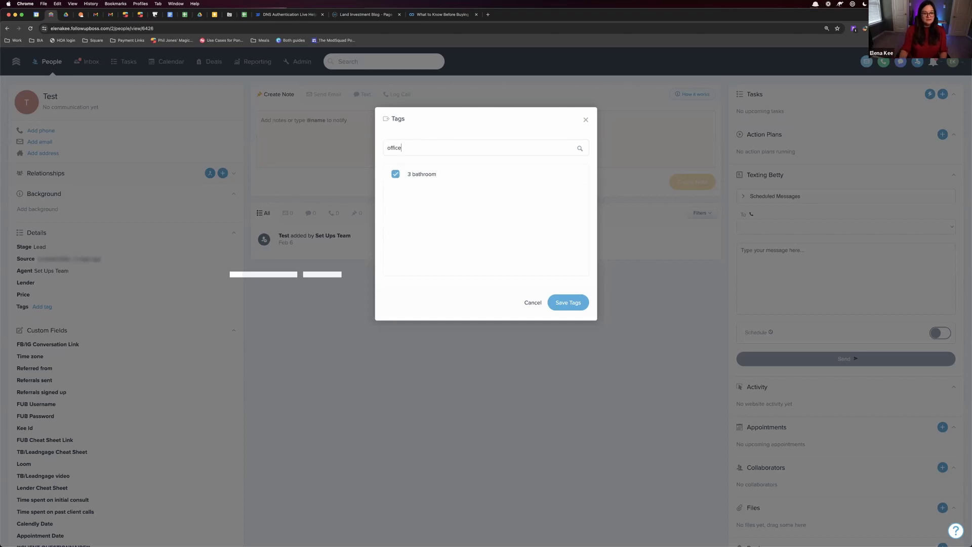
click(440, 175)
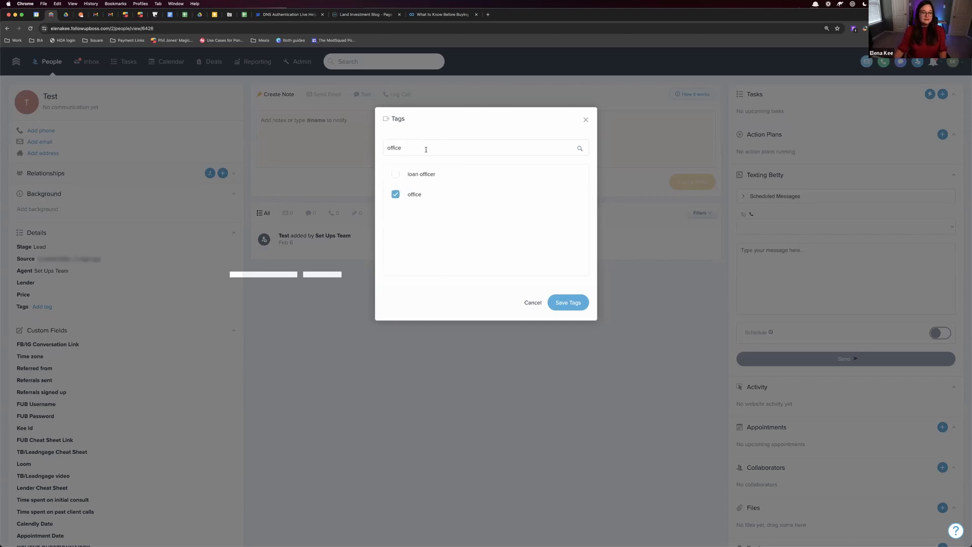
key(super+a)
text(pool)
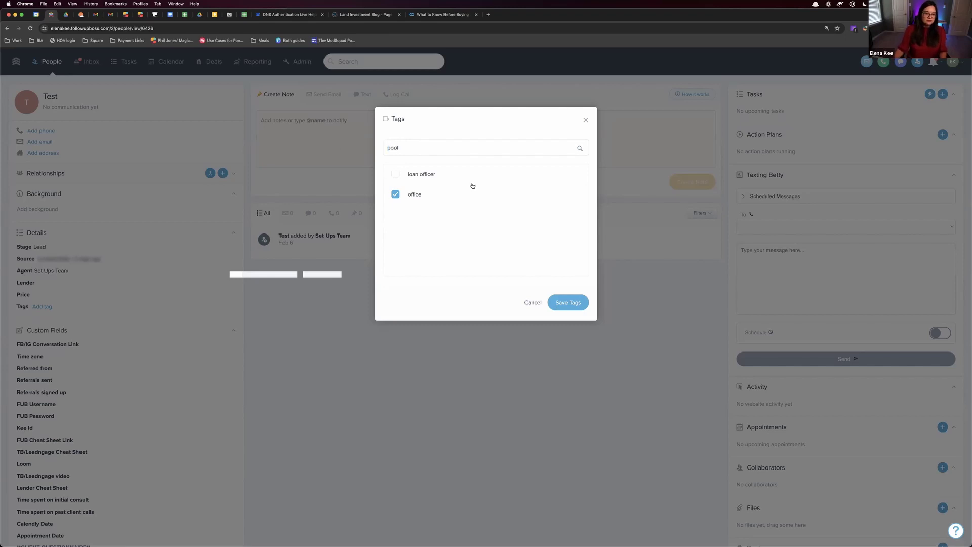
click(458, 174)
click(572, 303)
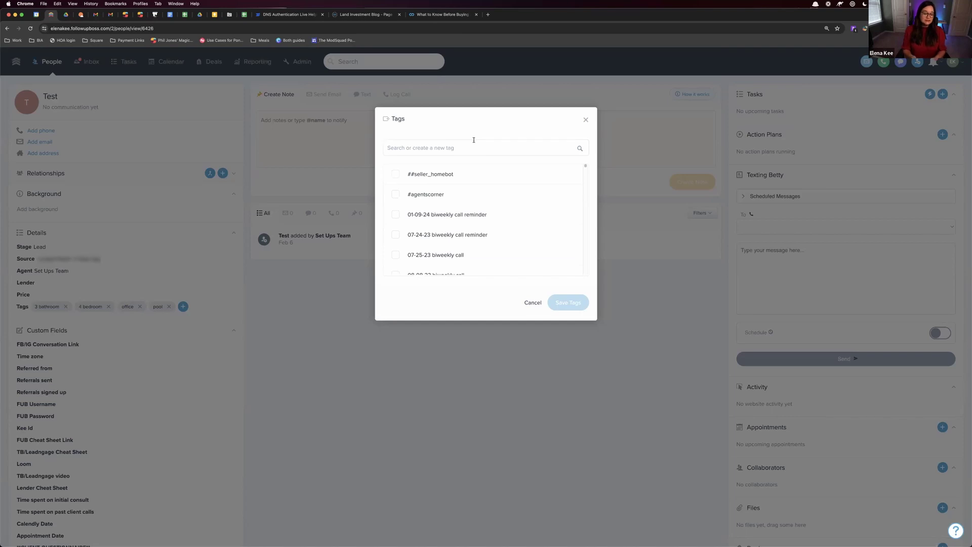
- Add the zip-code tag 76177 to the Test lead and save it
text(76177)
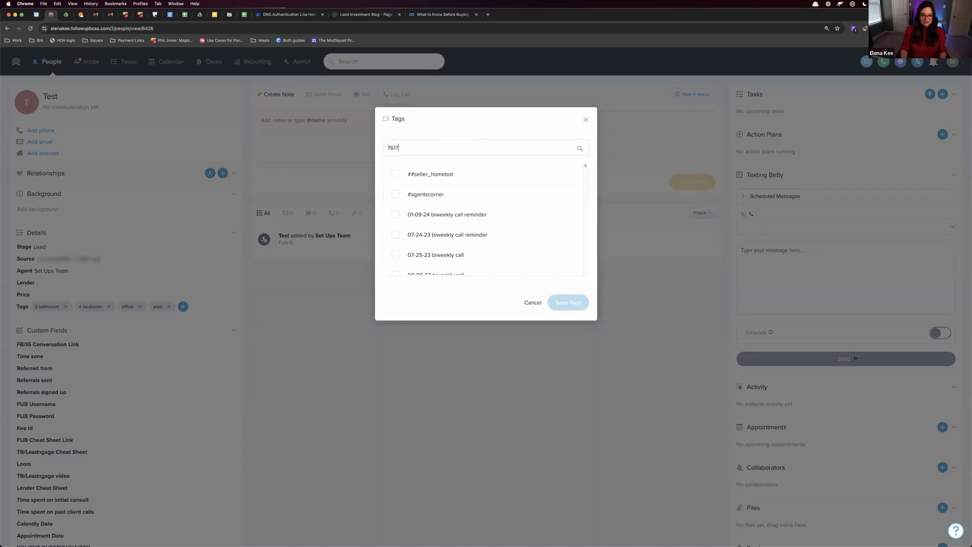
click(471, 175)
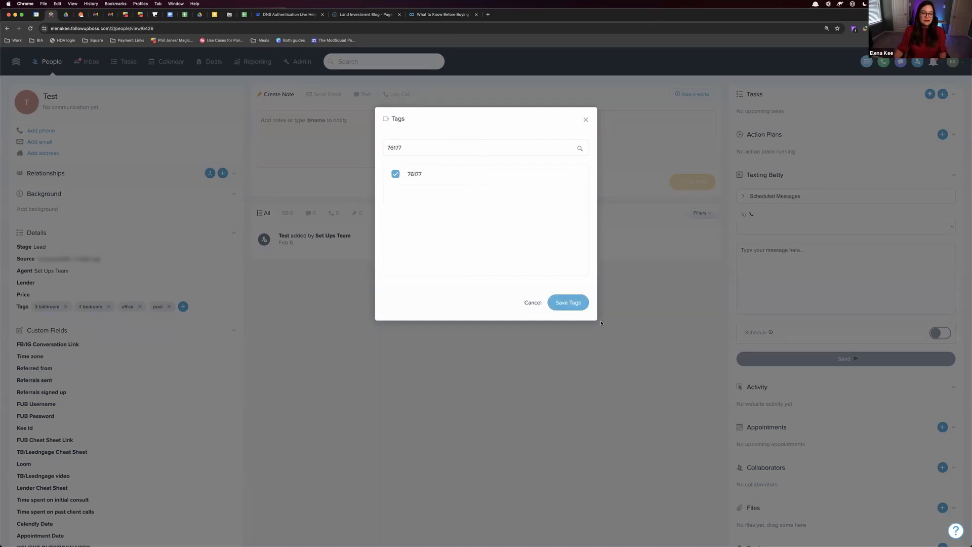
click(568, 303)
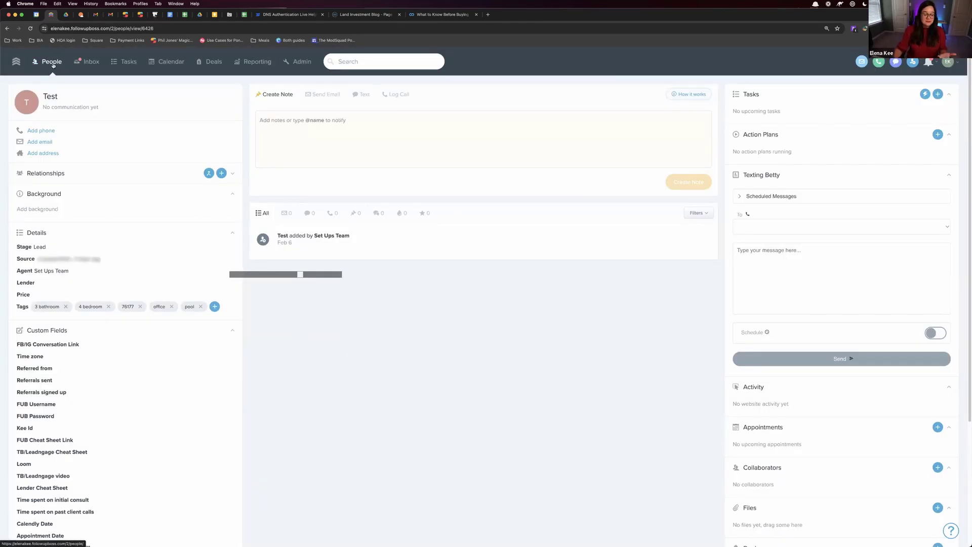
- Go to the People list and clear the existing Stage filter
click(52, 62)
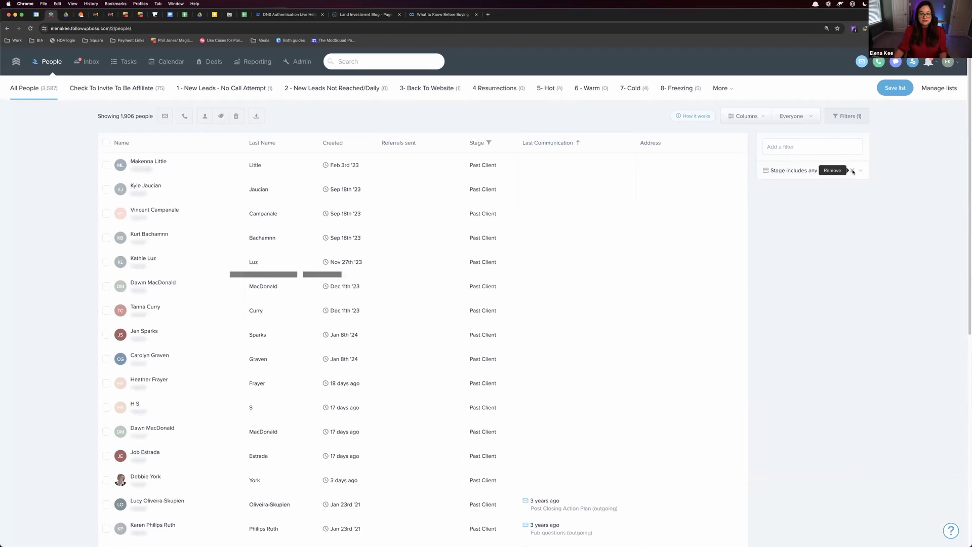
click(851, 170)
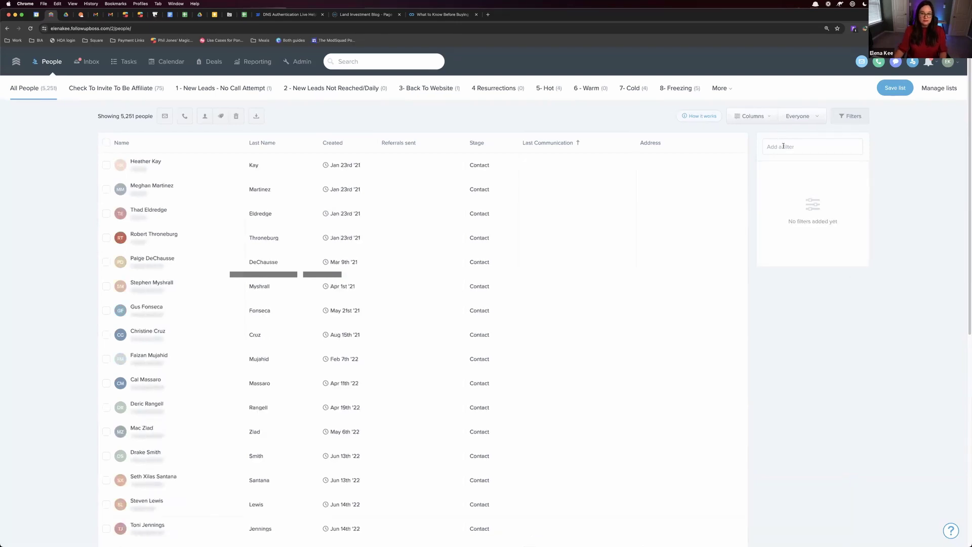
click(818, 147)
scroll(835, 131, down, 6)
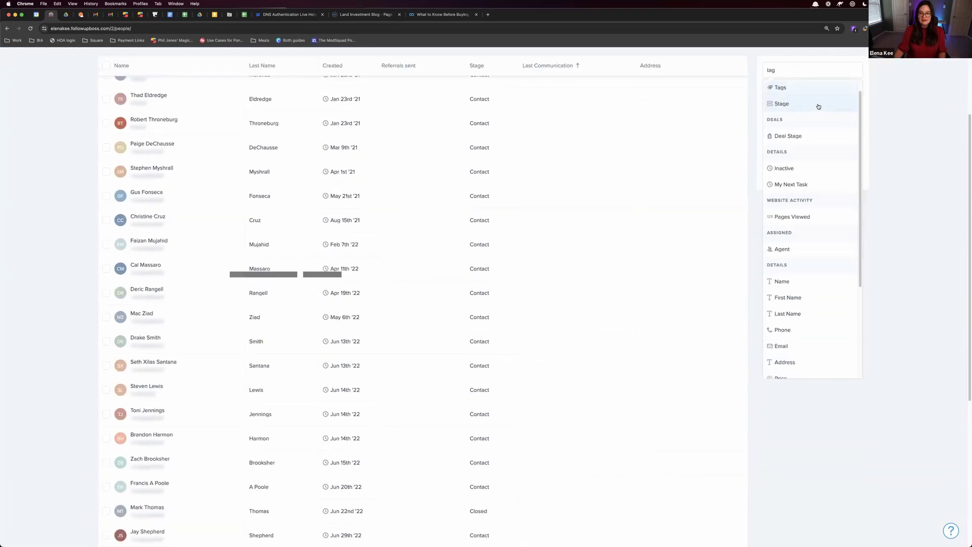
click(819, 104)
click(852, 93)
- Add a Tags filter that includes the pool tag
text(tag)
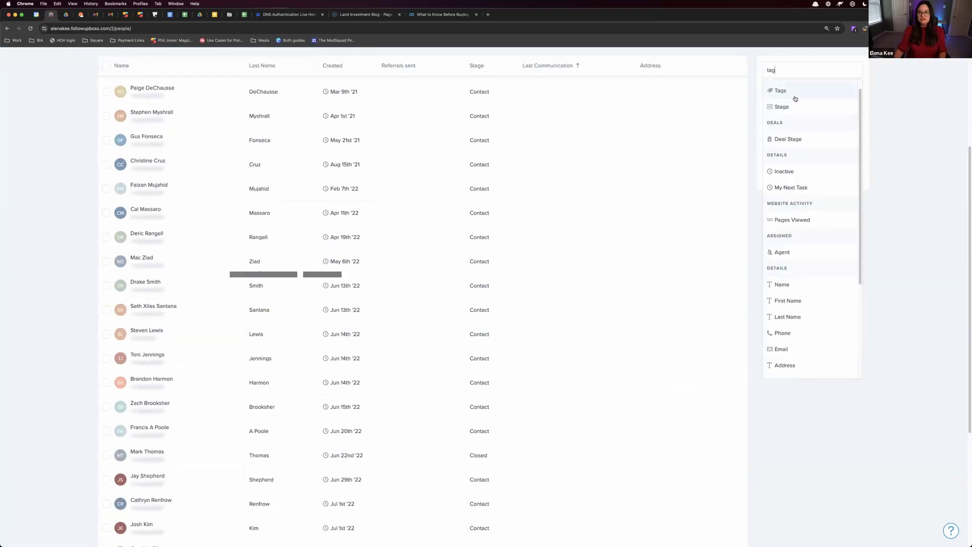
click(780, 88)
click(780, 128)
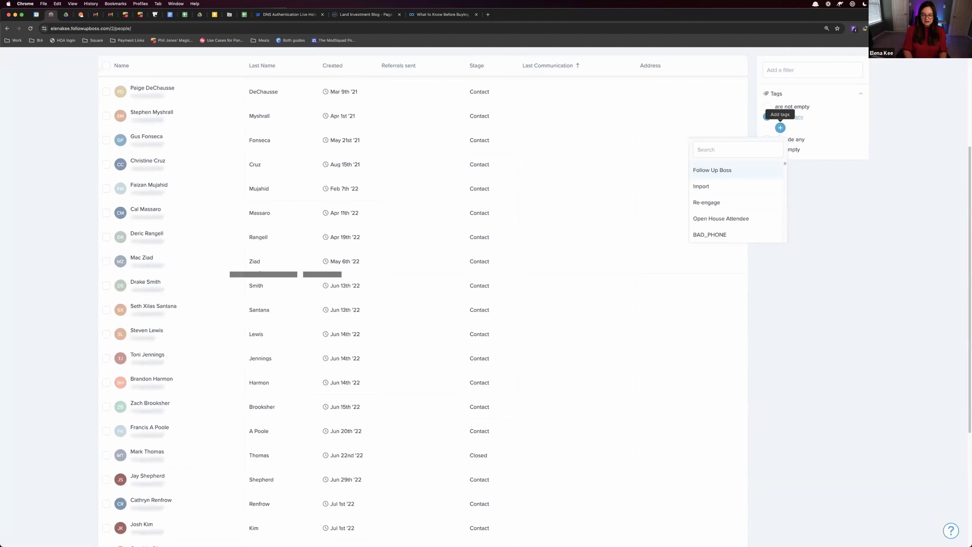
text(pool)
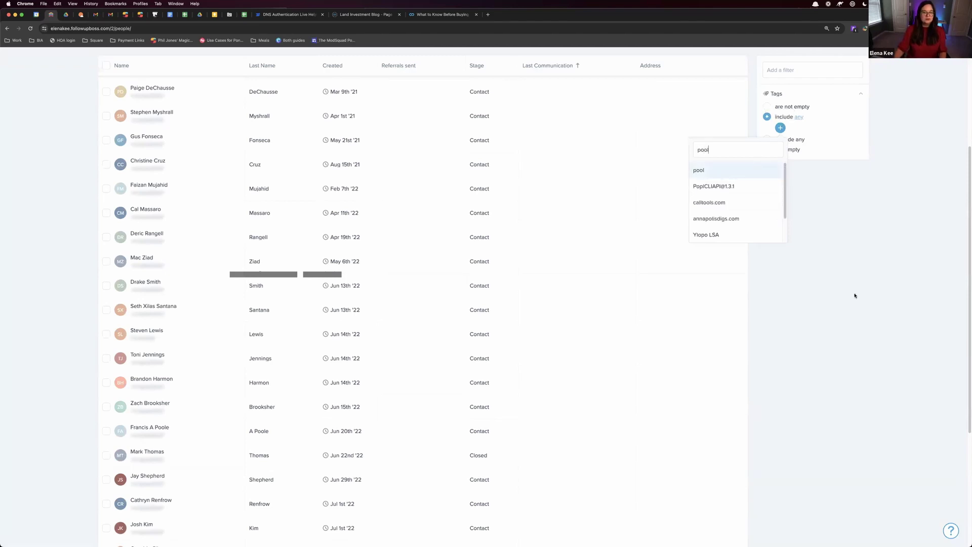
key(Return)
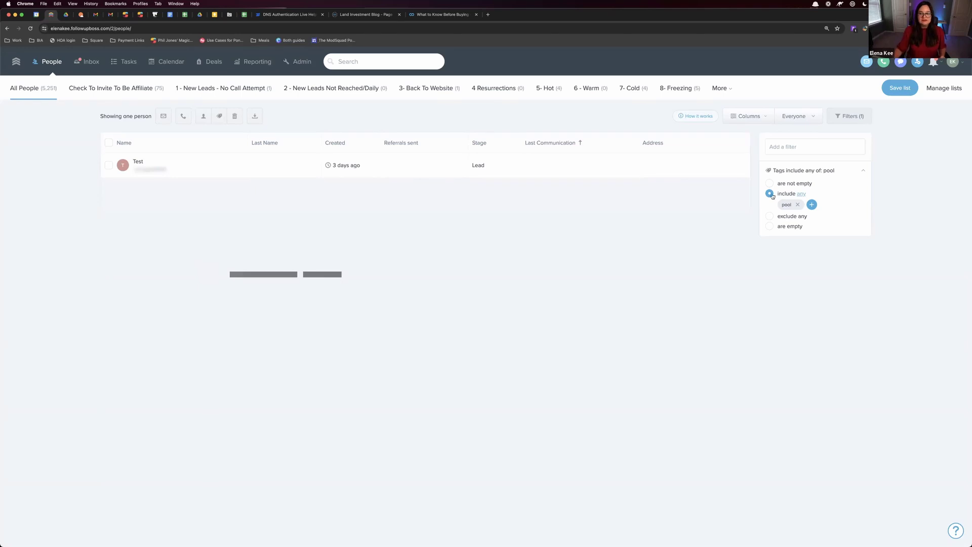
- Add office to the pool tag filter, select all matching people, and start a batch email
click(812, 204)
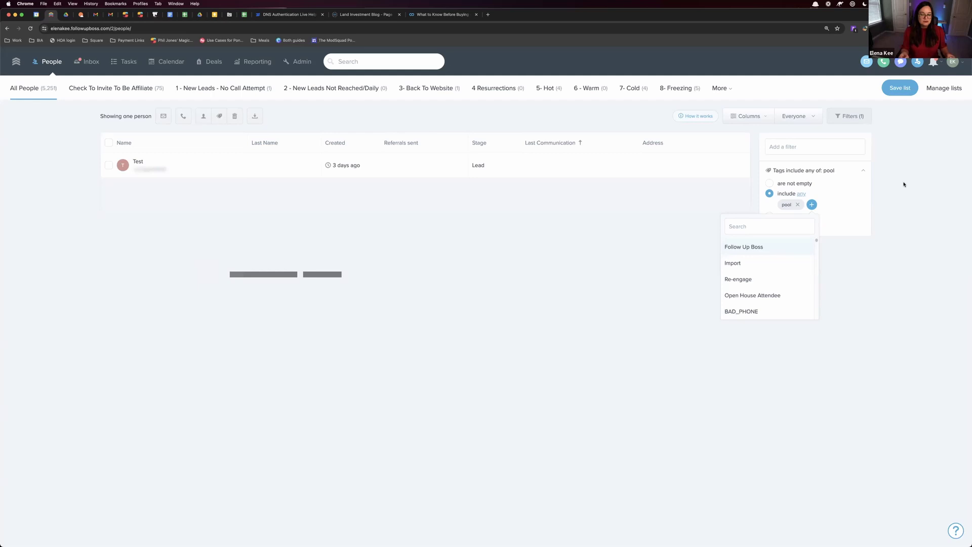
text(office)
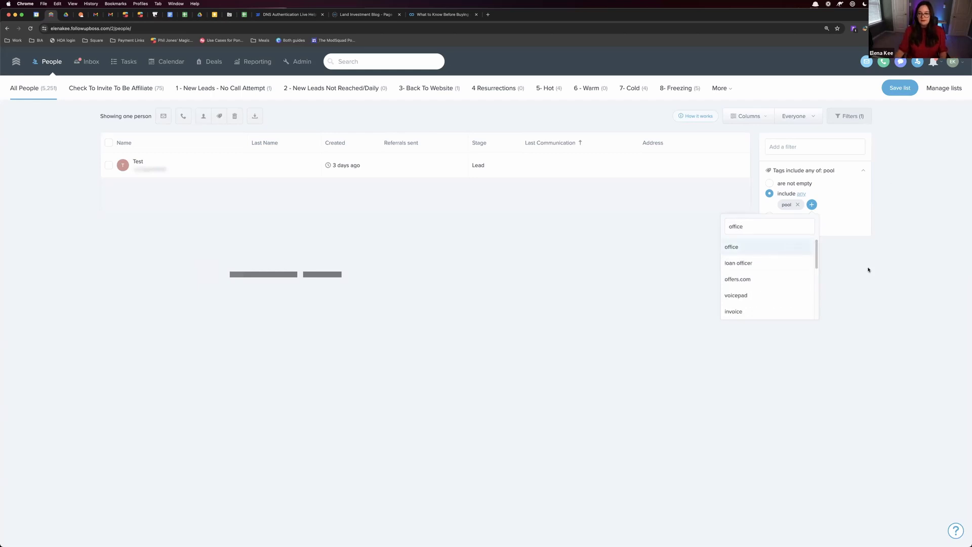
key(Return)
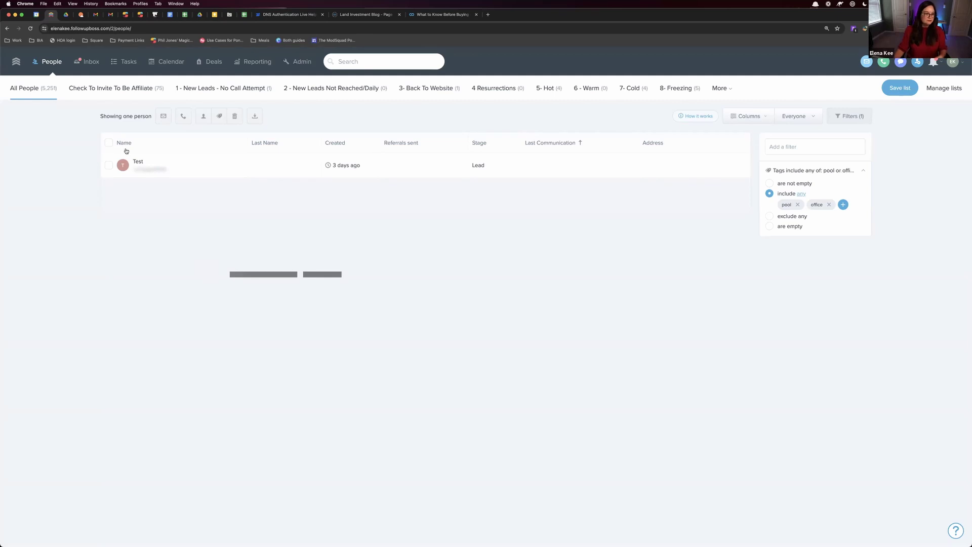
click(108, 142)
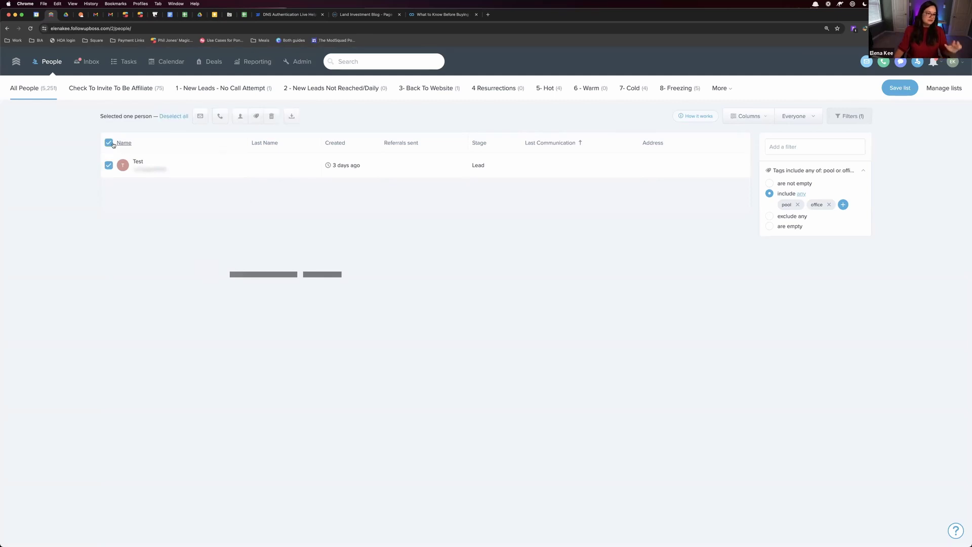
click(200, 116)
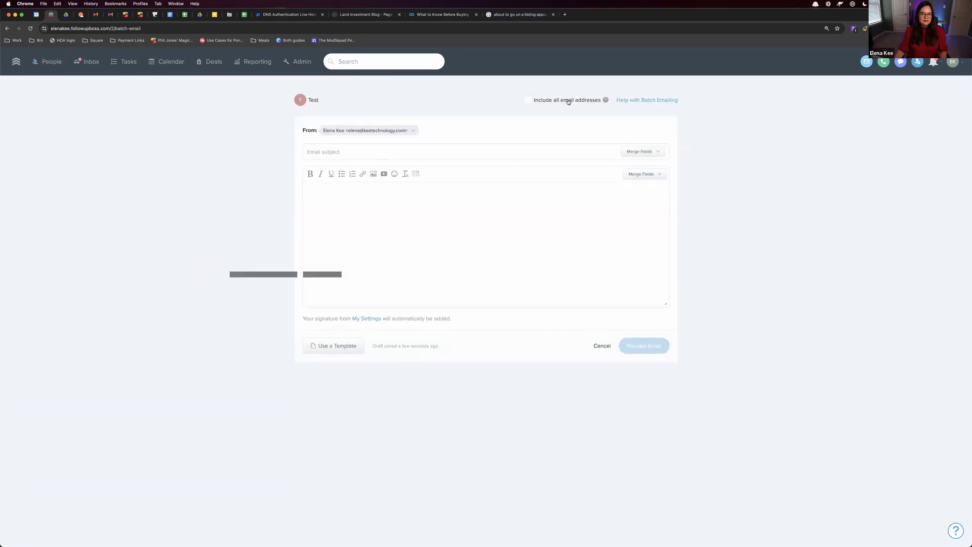
- Include all email addresses, set subject 'I'm about to meet a seller', and greet with 'Hi %contact_first_name%,'
click(568, 101)
text(I'm)
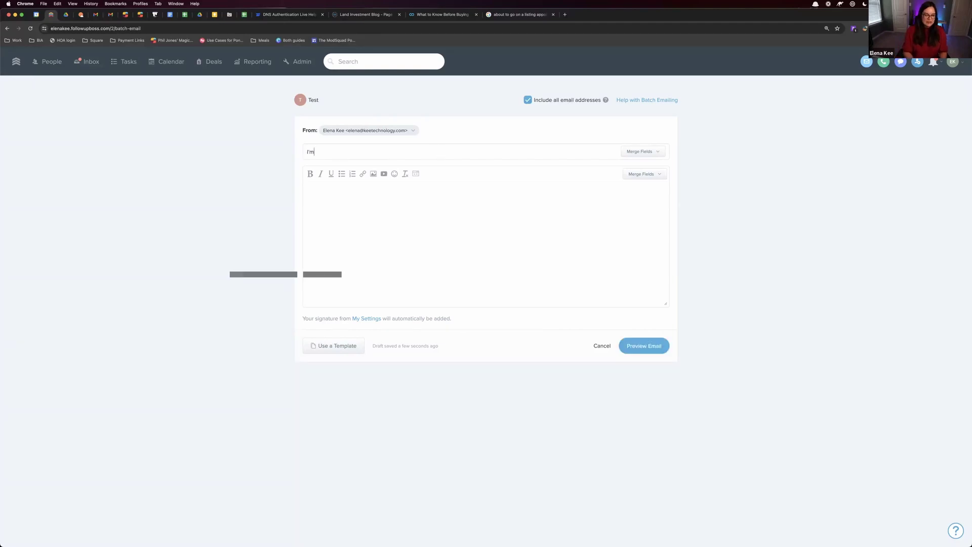
text( about to meet a seller)
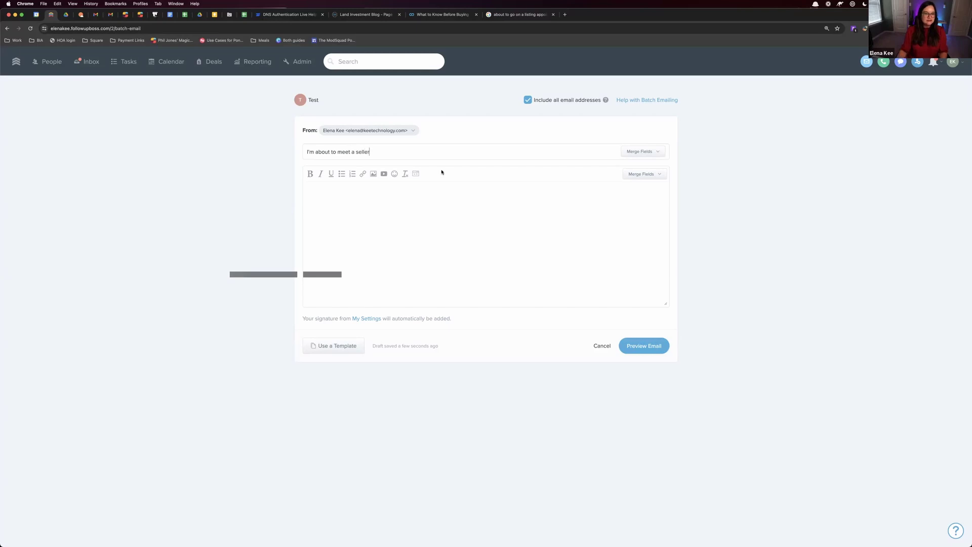
click(434, 210)
text(Hi)
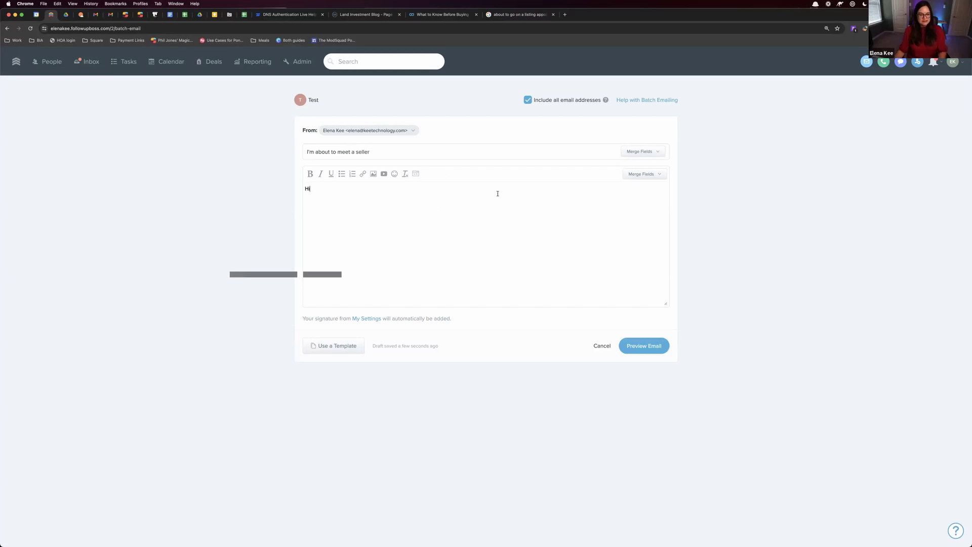
click(642, 174)
click(617, 218)
text(,)
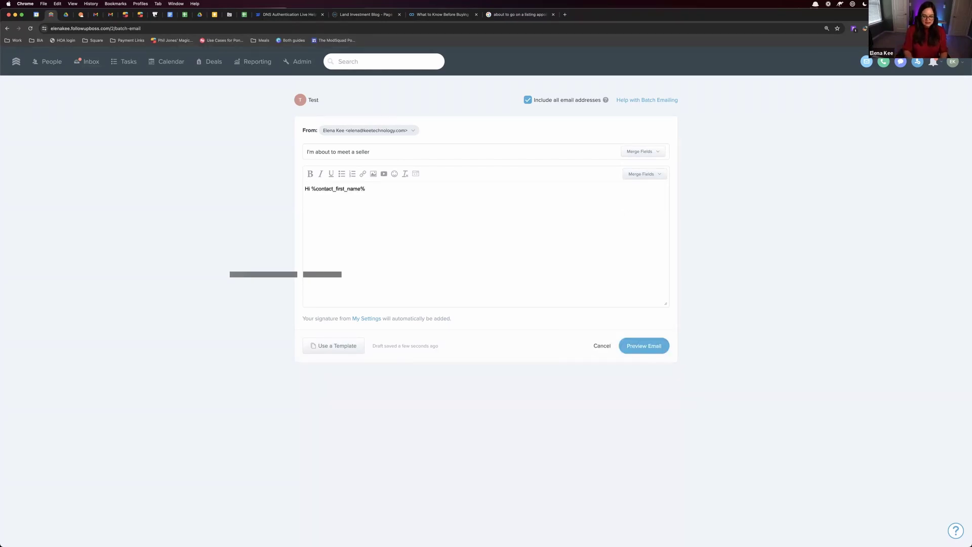
key(Return)
- Write the paragraph about a potential seller whose home has a pool, asking if they'd like to know first
text(I'm about to meet a potential seller in Fort Worth, TX. This property)
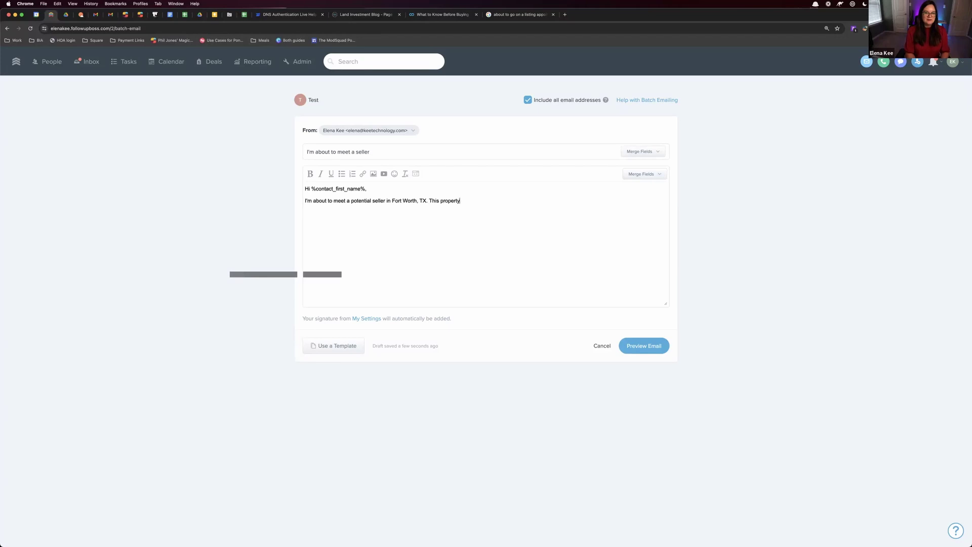
text(, ;alskdjf;laksjf.)
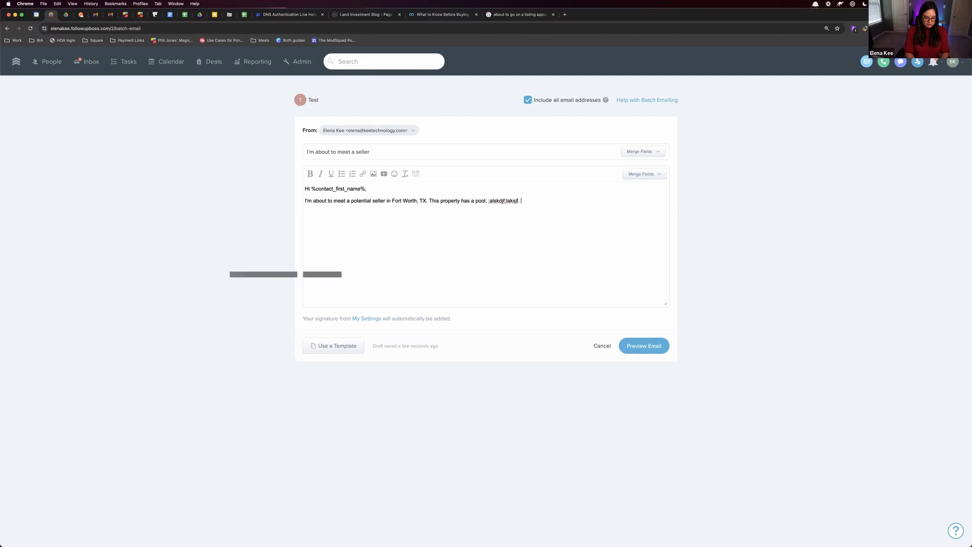
text(Would it be helpful i)
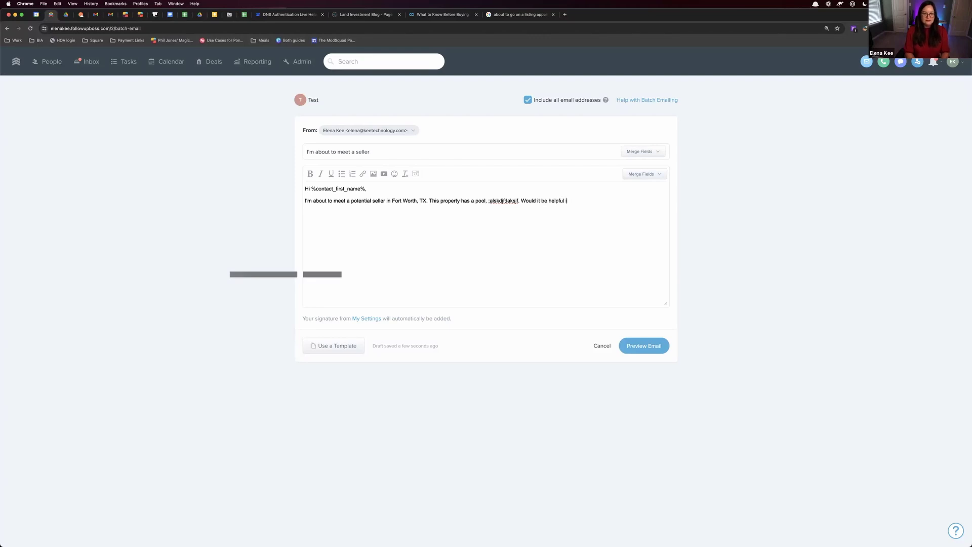
text(you)
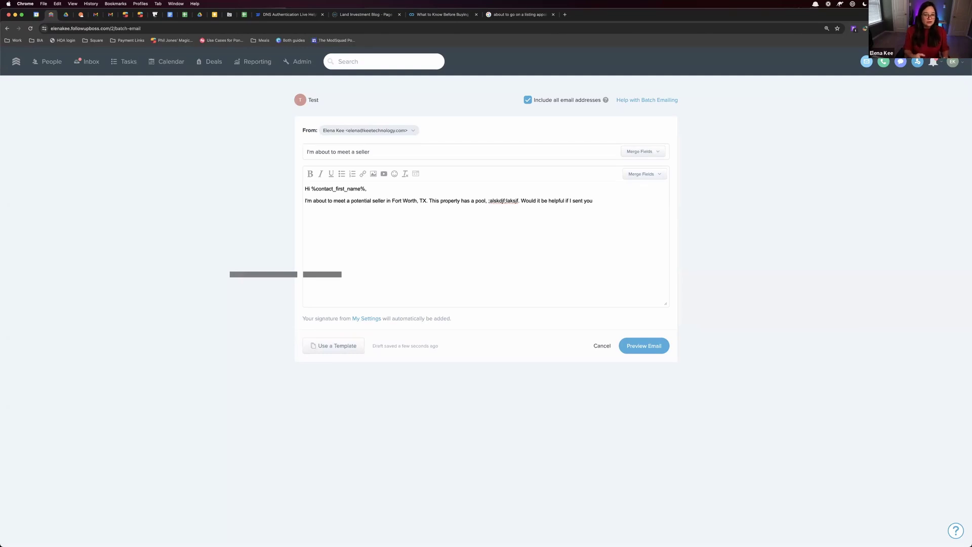
text(more information if the seller decides to)
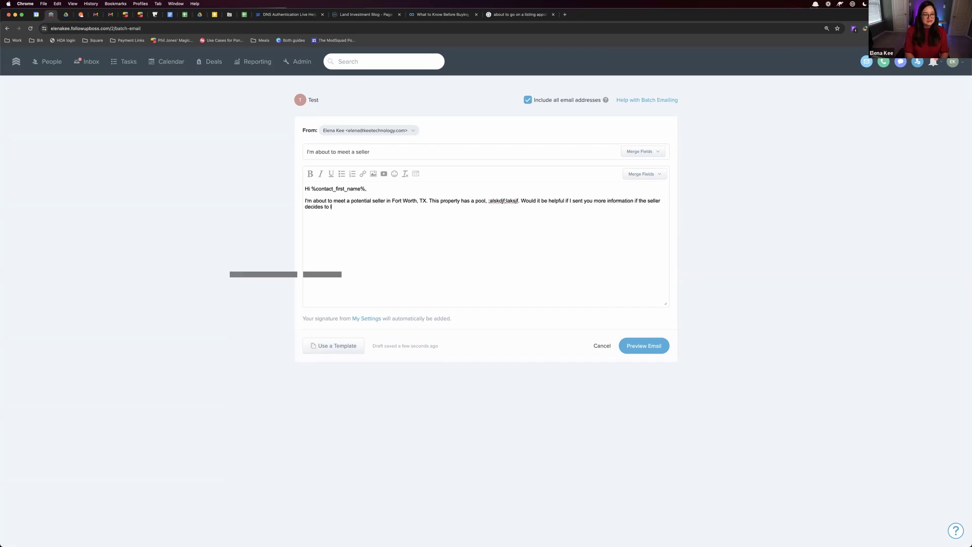
text(be the first one to know?)
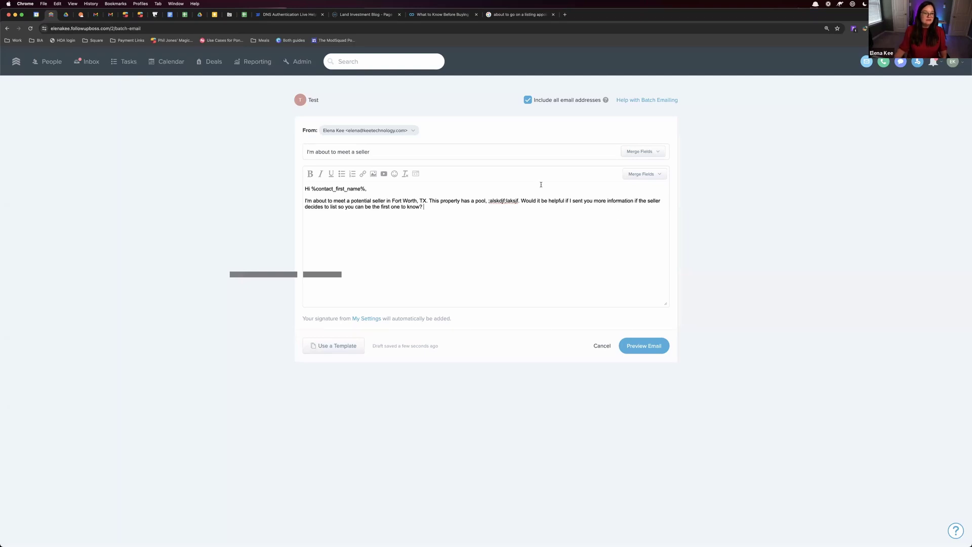
- Open Reporting and switch to the Properties report showing inquiries by zip code
click(257, 62)
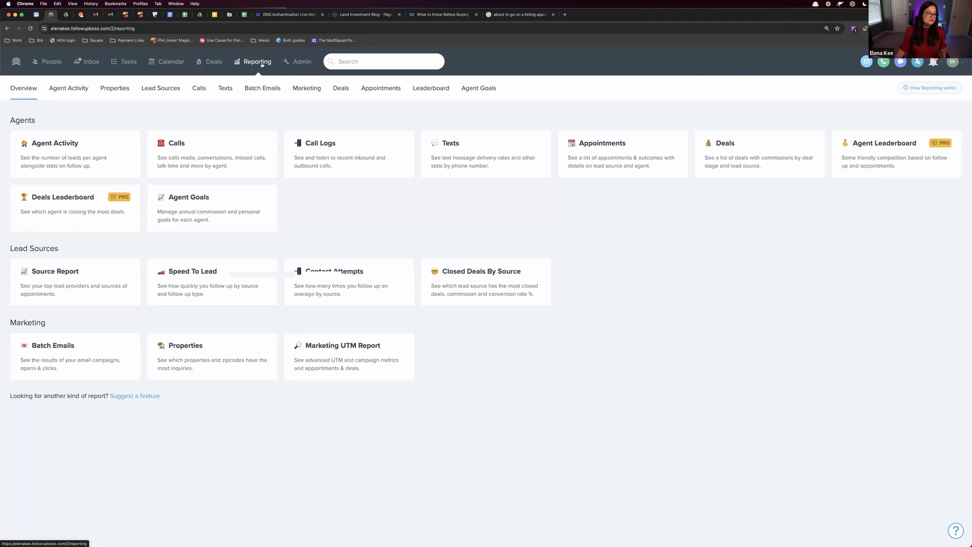
click(102, 94)
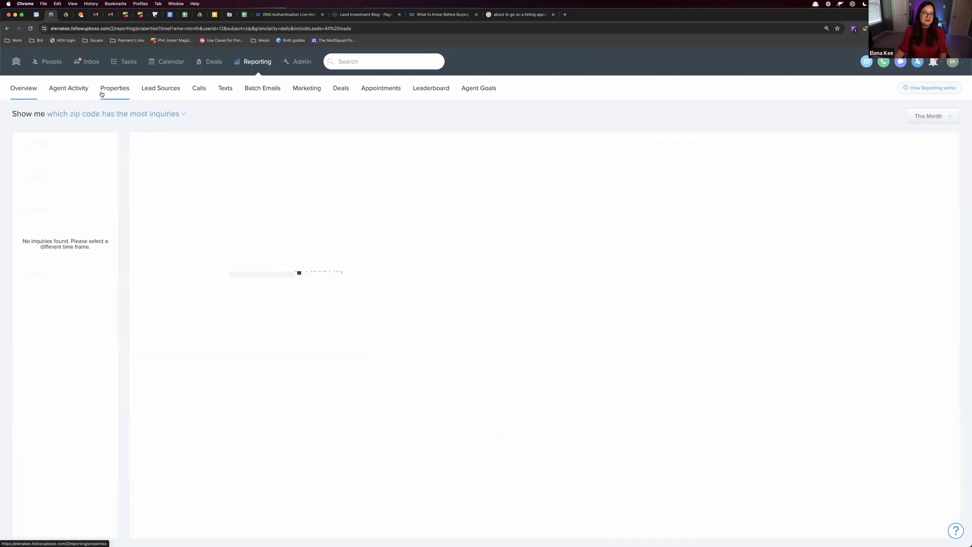